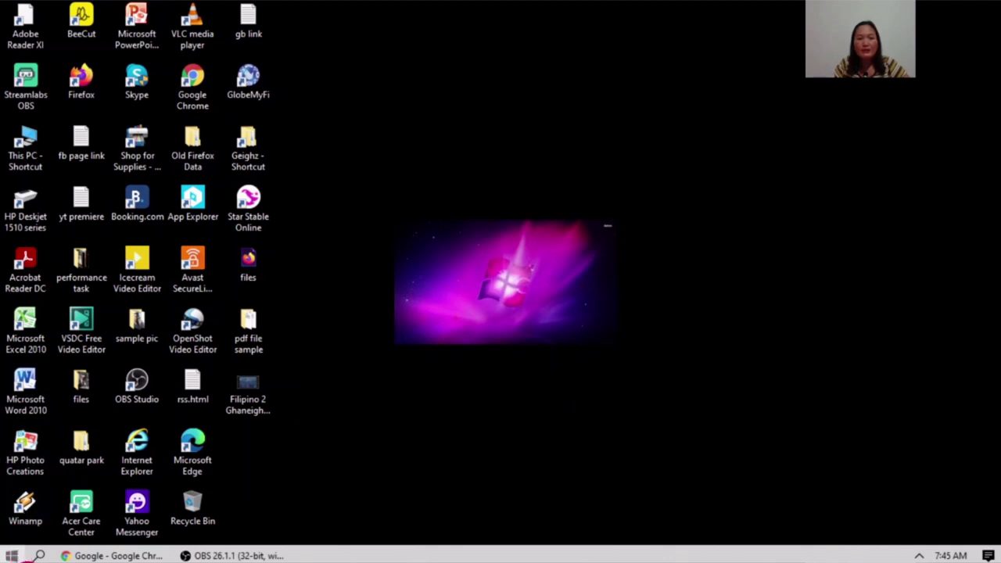
Search Windows for "x" to find Xbox Game Bar, and bring up the Game Bar overlay on the desktop
{"action": "left_click", "coordinate": [40, 556]}
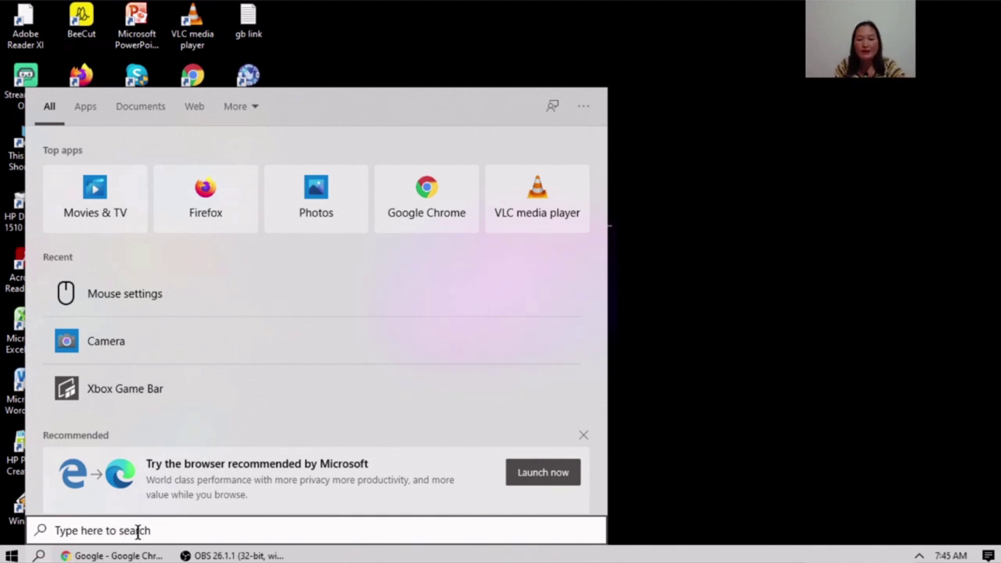
{"action": "type", "text": "x"}
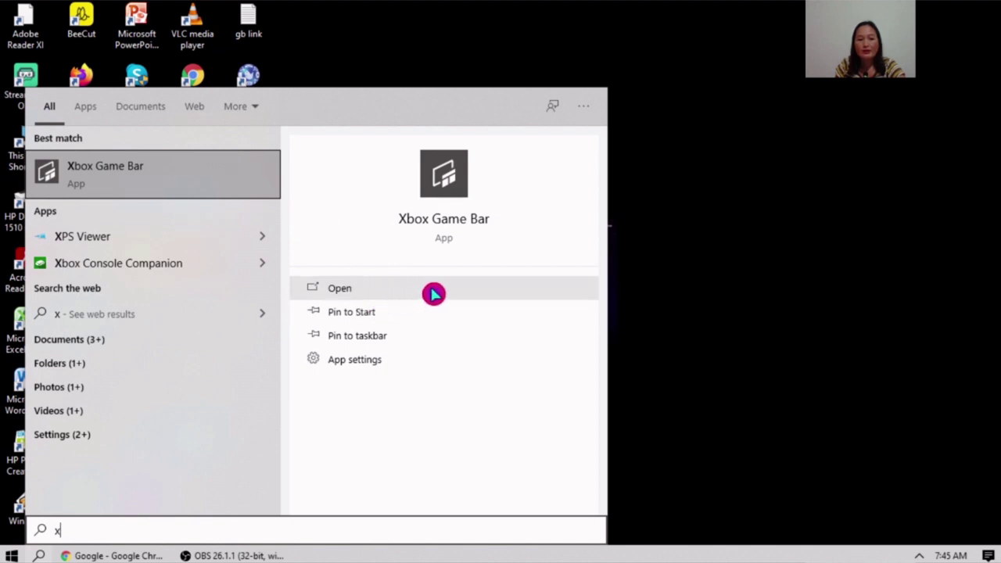
{"action": "left_click", "coordinate": [9, 555]}
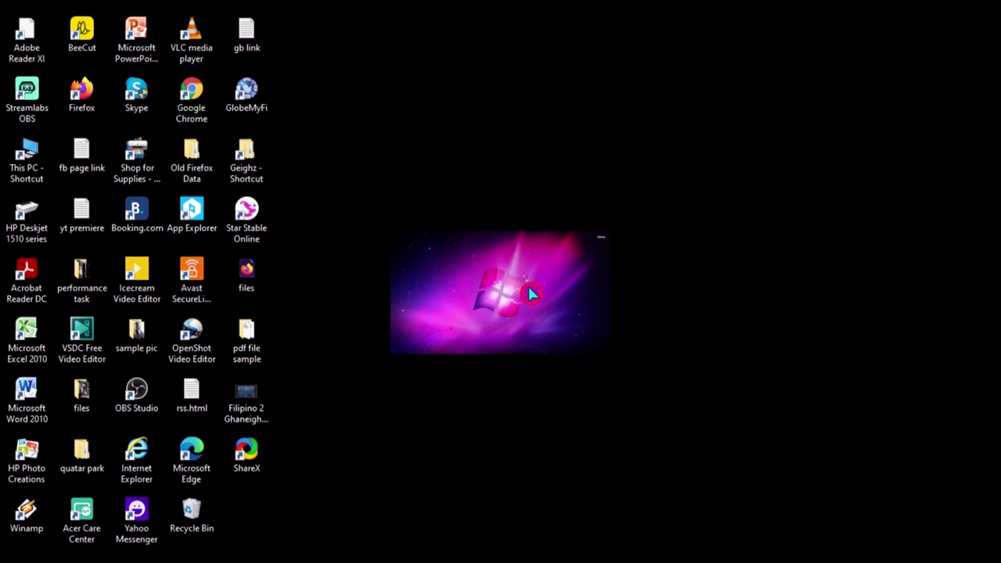
{"action": "key", "text": "super+g"}
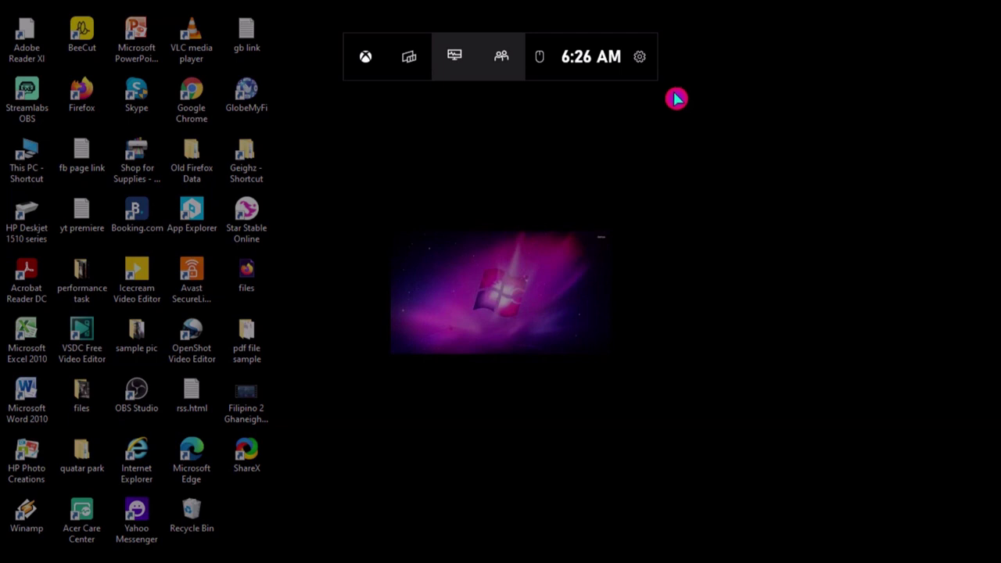
Open the Game Bar settings and review the General, Accounts, Widget menu and Shortcuts pages
{"action": "left_click", "coordinate": [643, 59]}
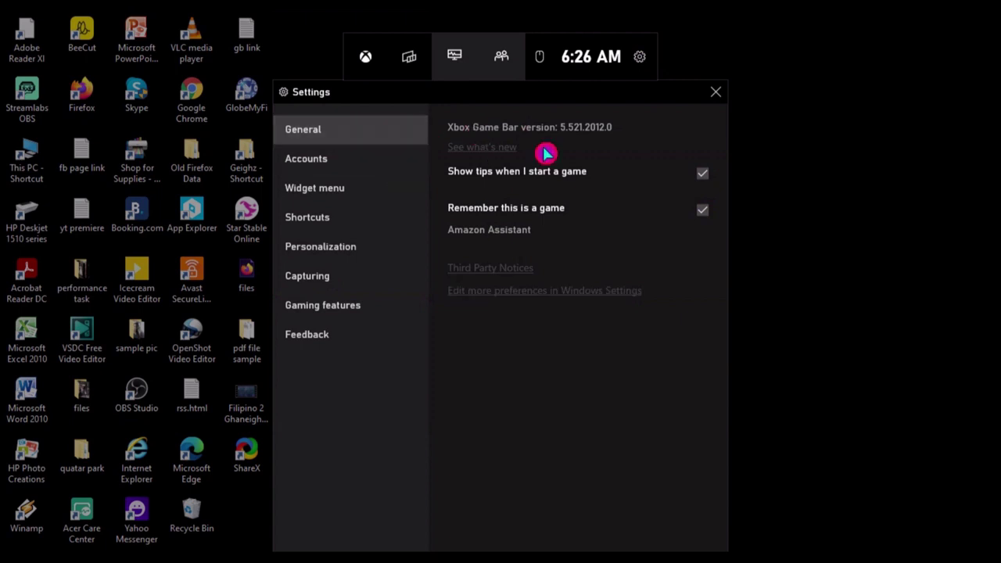
{"action": "left_click", "coordinate": [309, 158]}
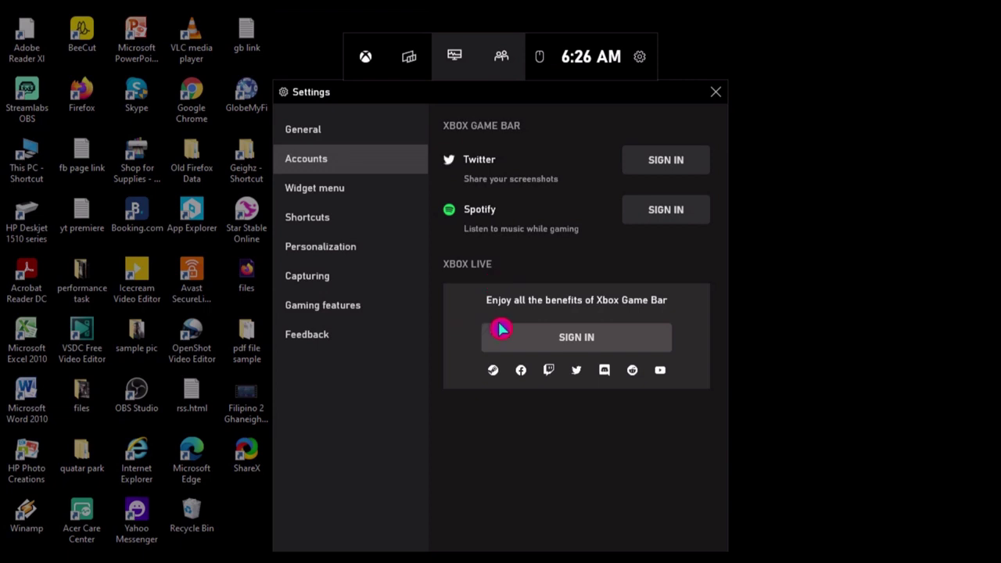
{"action": "left_click", "coordinate": [342, 201]}
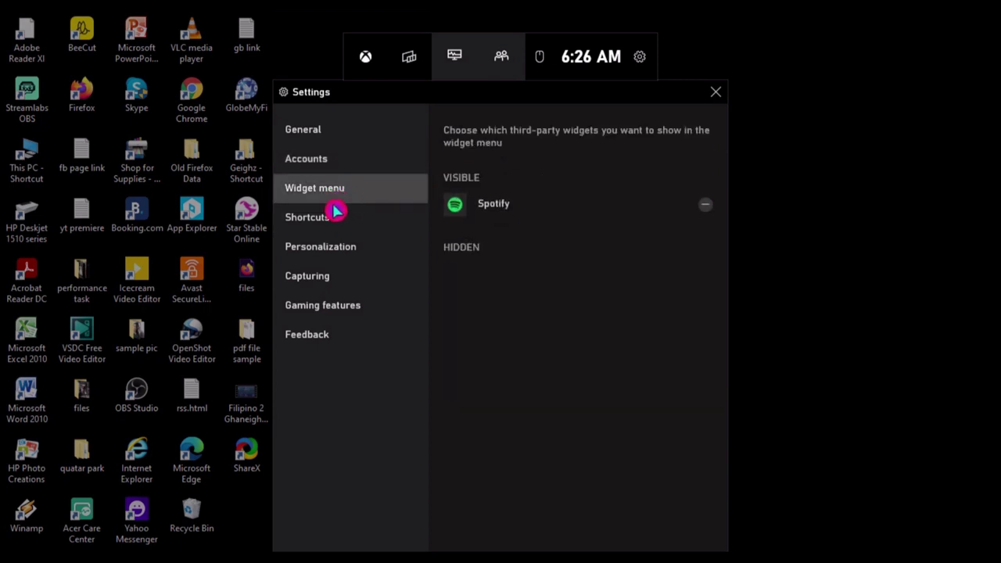
{"action": "left_click", "coordinate": [338, 228]}
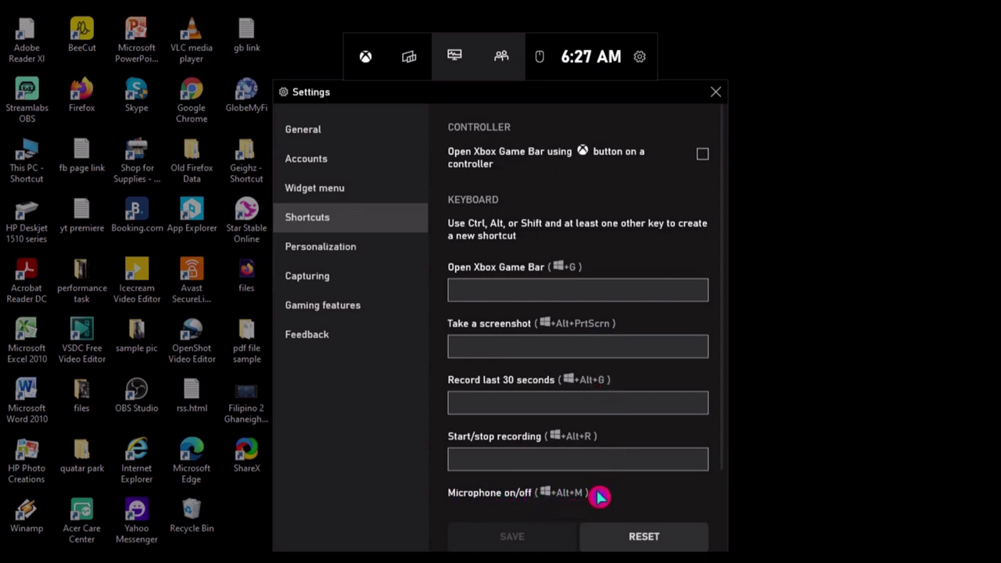
Try the Light and Current Windows theme options in the Personalization settings and set the theme back to Dark
{"action": "left_click", "coordinate": [360, 252]}
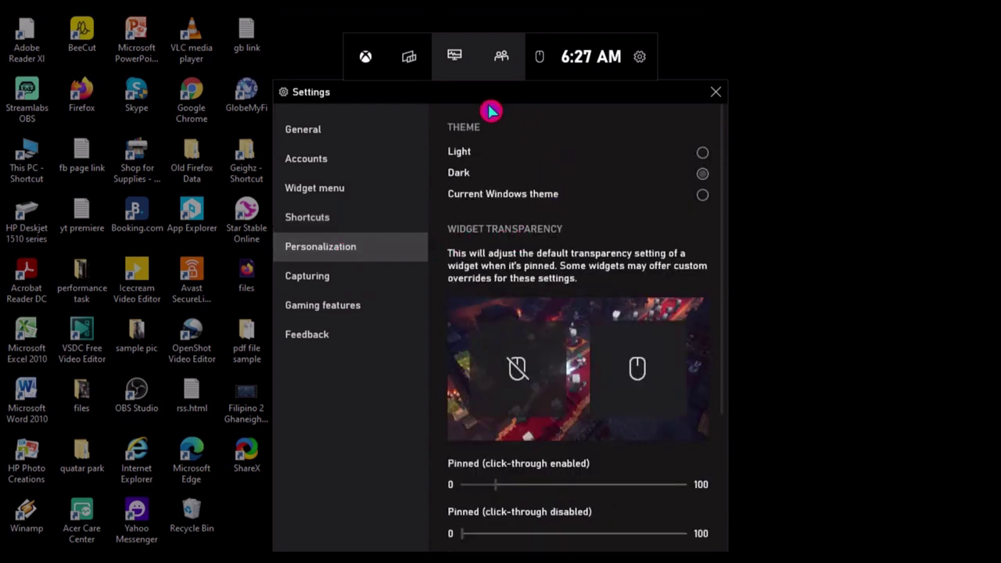
{"action": "left_click", "coordinate": [705, 154]}
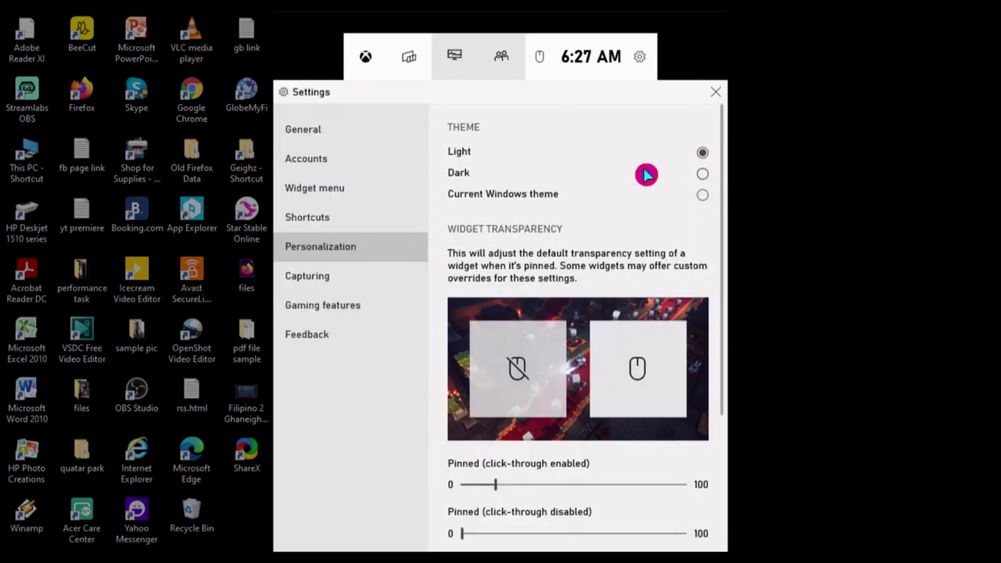
{"action": "left_click", "coordinate": [706, 177]}
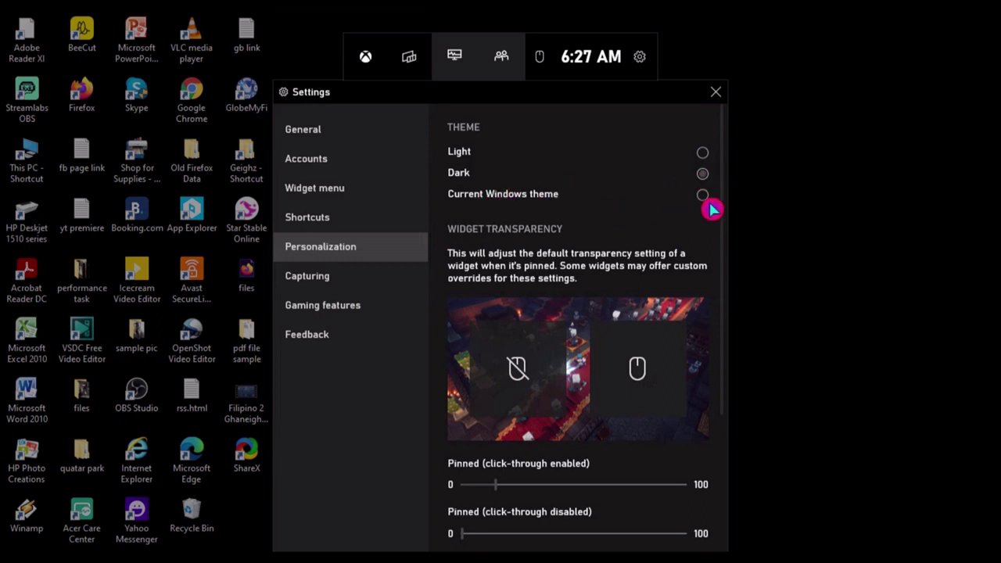
{"action": "left_click", "coordinate": [705, 199]}
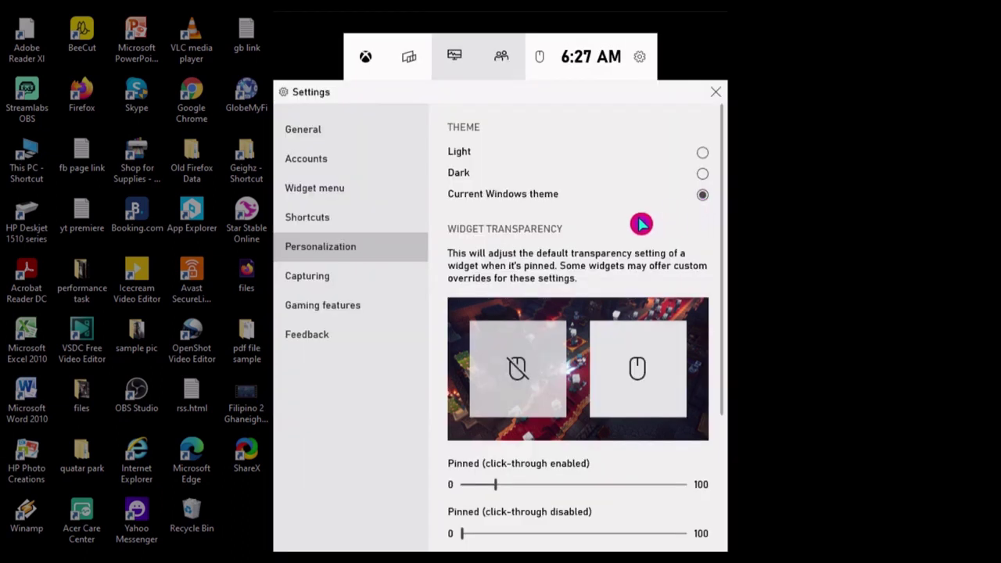
{"action": "left_click", "coordinate": [701, 176]}
Review the remaining Personalization options and the Capturing, Gaming features and Feedback pages, and close the settings
{"action": "scroll", "coordinate": [582, 408], "scroll_direction": "down", "scroll_amount": 3}
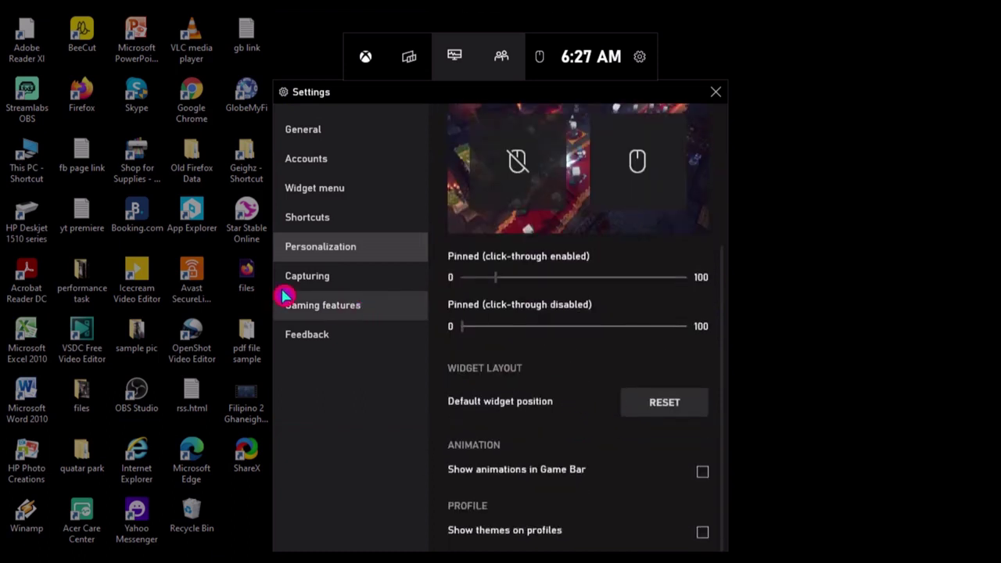
{"action": "left_click", "coordinate": [327, 286]}
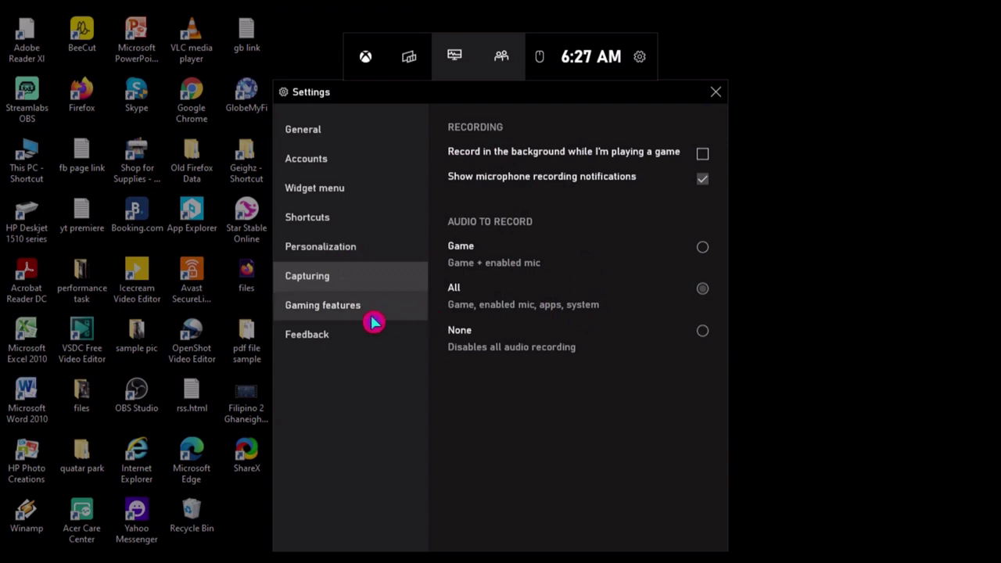
{"action": "left_click", "coordinate": [343, 311]}
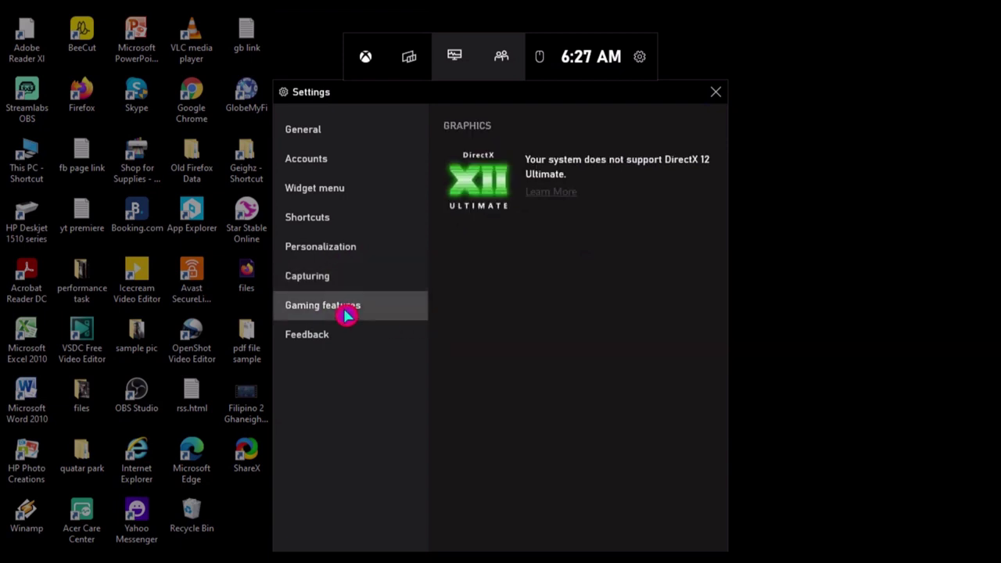
{"action": "left_click", "coordinate": [321, 344]}
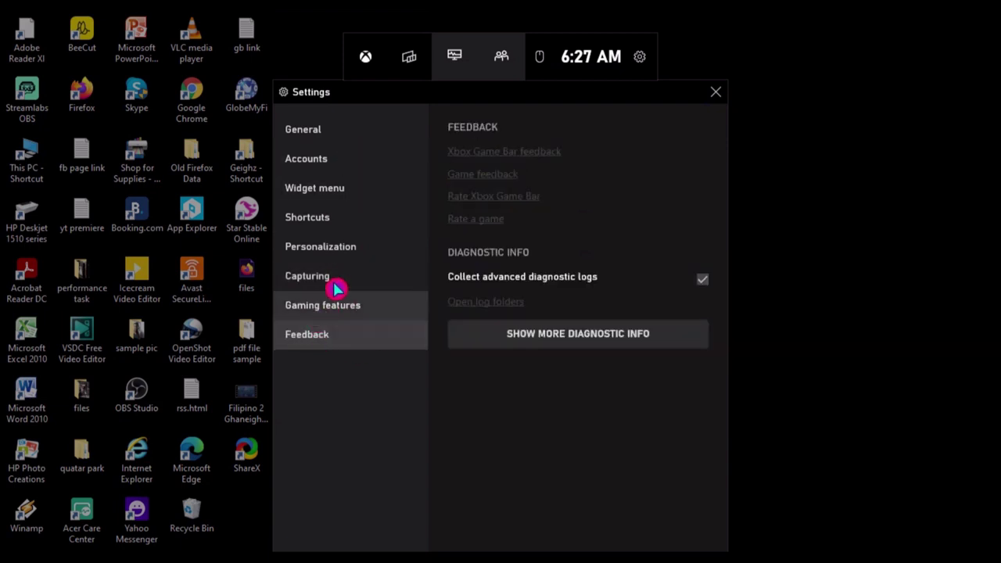
{"action": "left_click", "coordinate": [718, 93]}
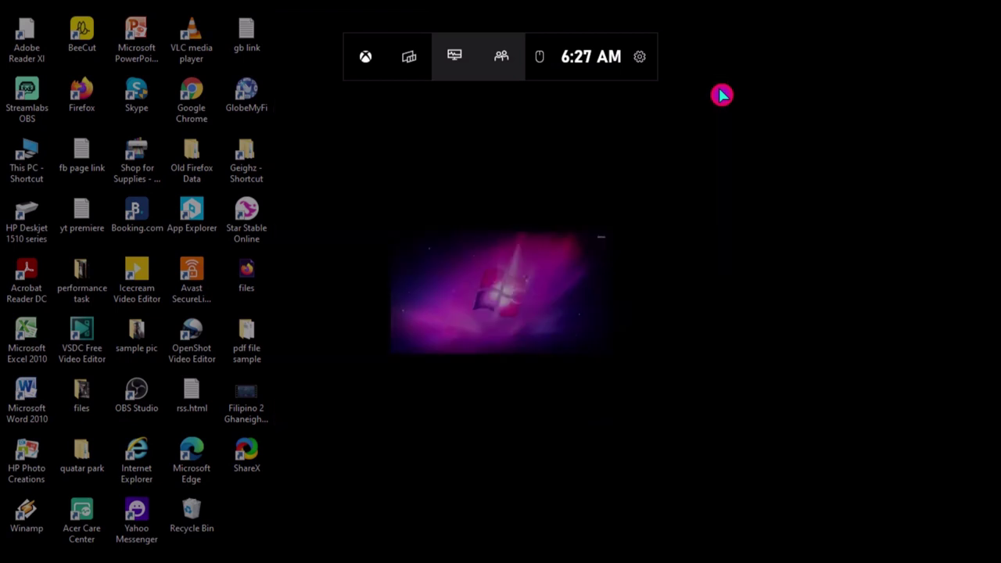
View and close the Performance widget, and open the Xbox Social widget from the Game Bar
{"action": "left_click", "coordinate": [463, 62]}
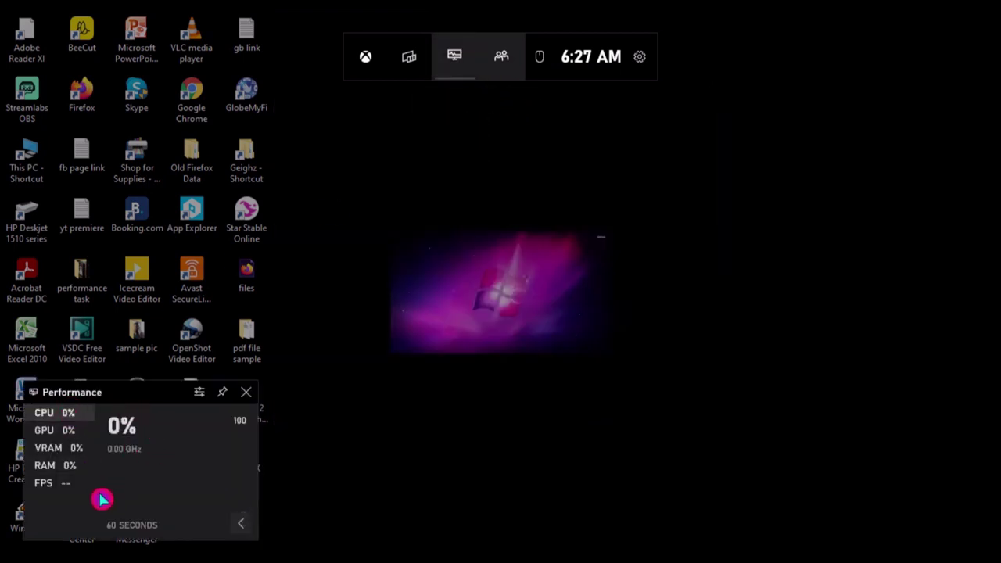
{"action": "left_click", "coordinate": [246, 399]}
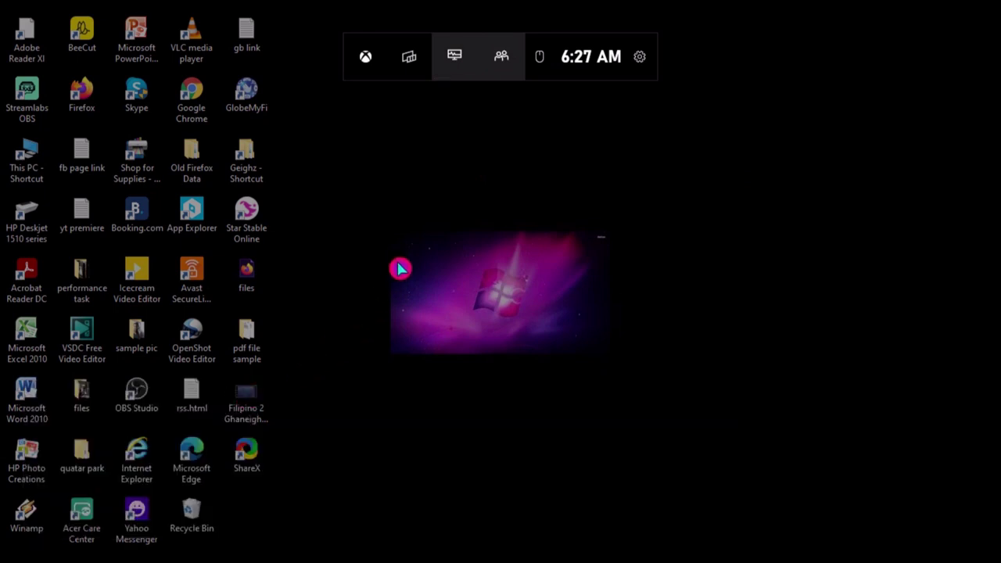
{"action": "left_click", "coordinate": [508, 60]}
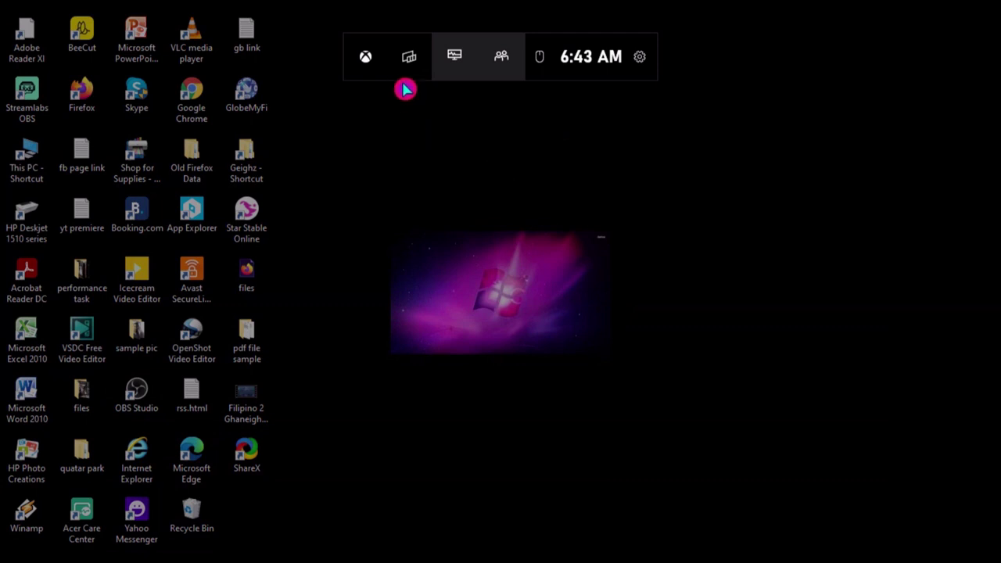
Mark the Audio widget as a favorite in the widget list, and view and close its volume mixer
{"action": "left_click", "coordinate": [408, 58]}
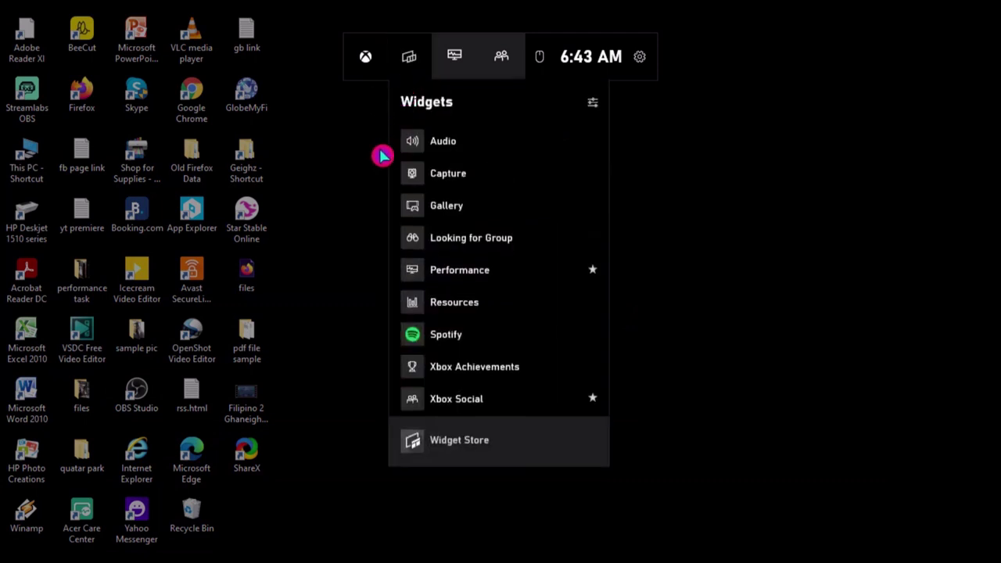
{"action": "left_click", "coordinate": [590, 143]}
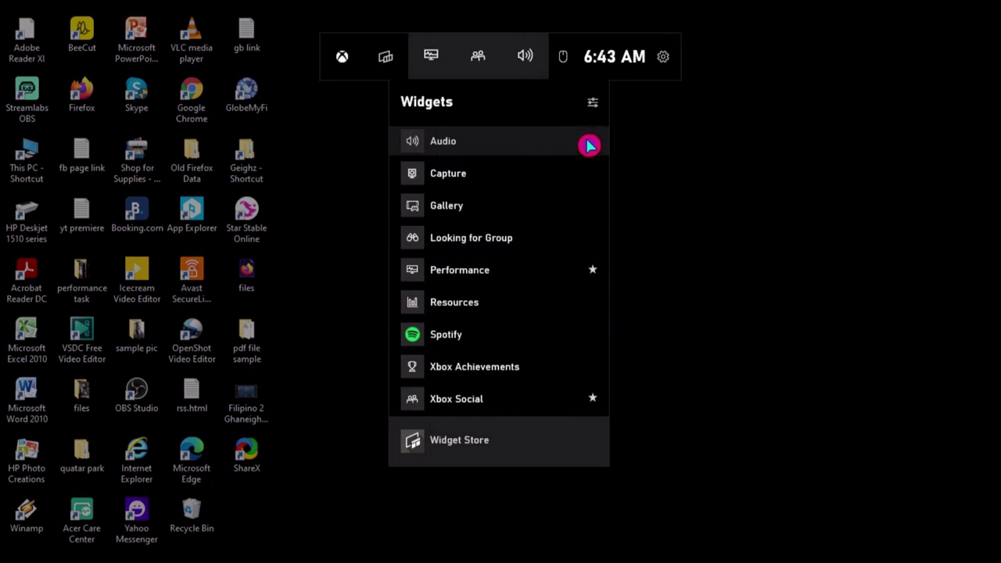
{"action": "left_click", "coordinate": [526, 145]}
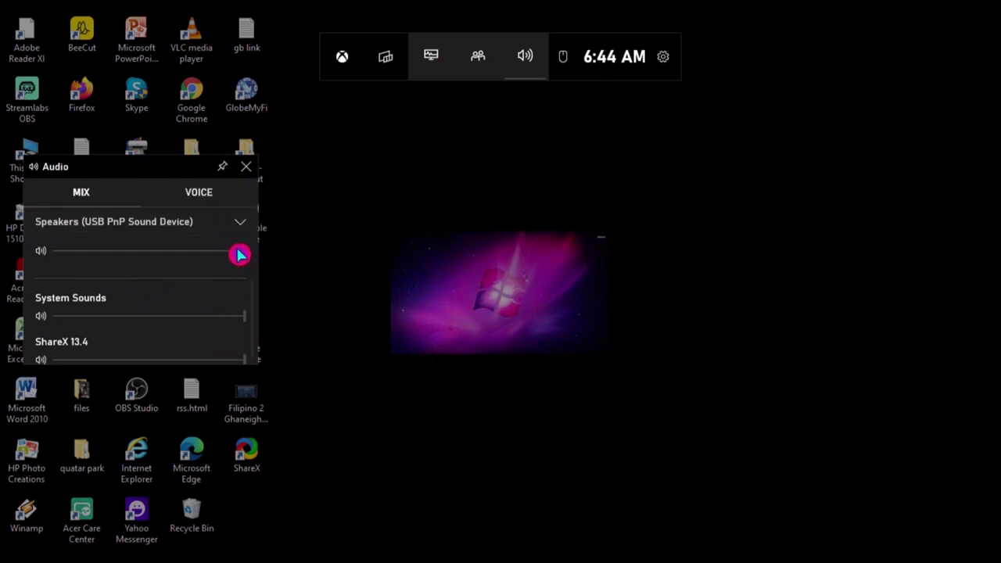
{"action": "left_click", "coordinate": [245, 167]}
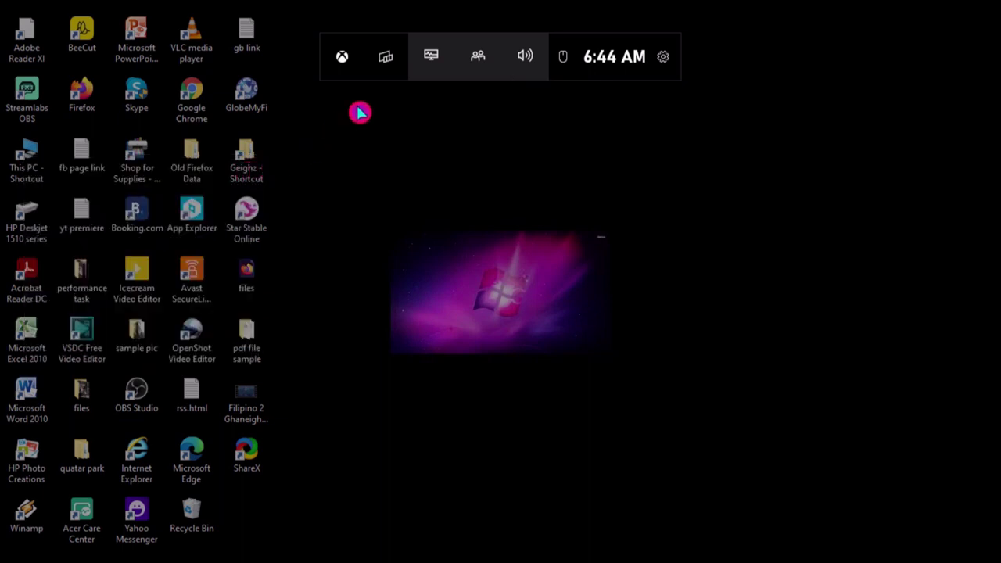
Open the Capture widget from the widget list
{"action": "left_click", "coordinate": [378, 73]}
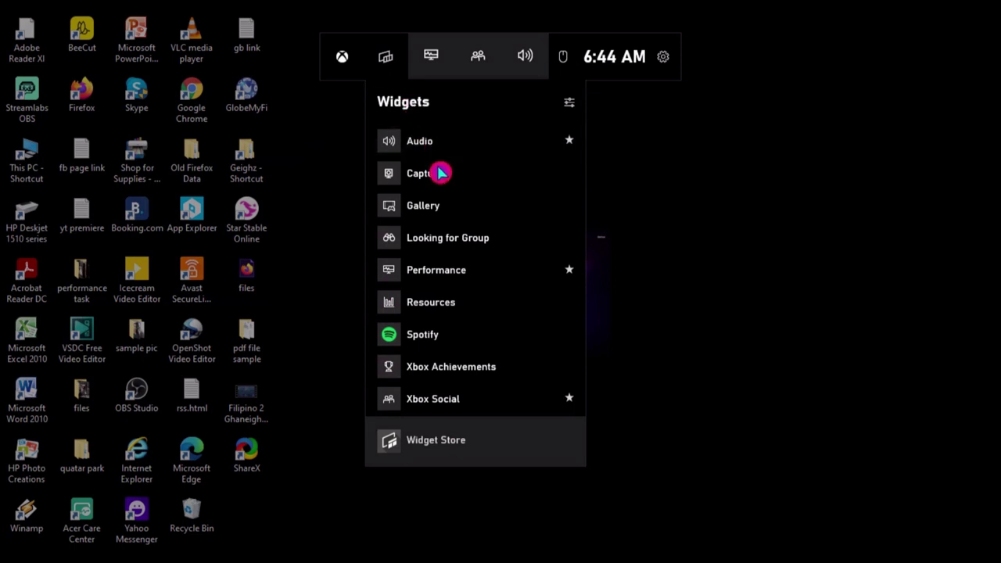
{"action": "left_click", "coordinate": [482, 179]}
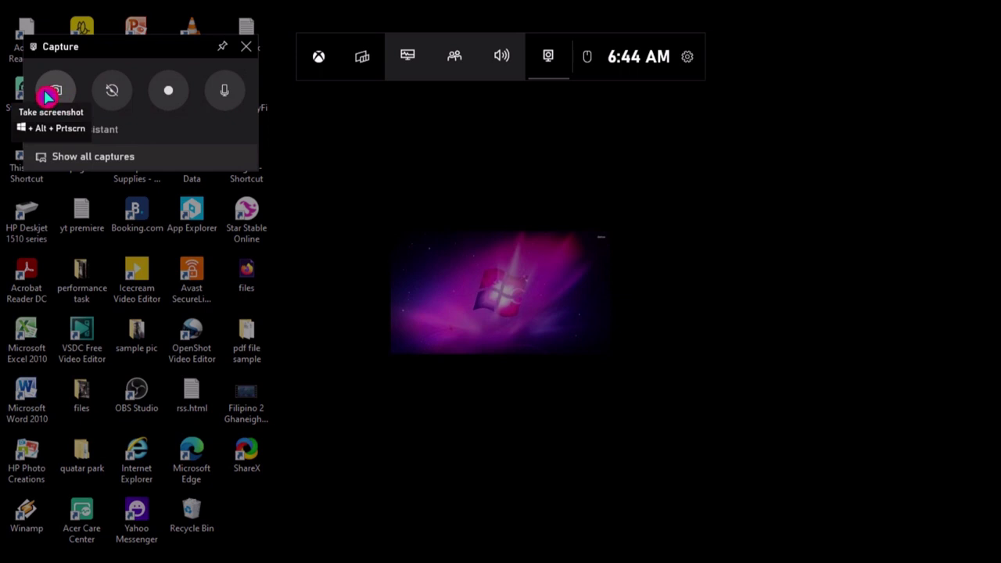
{"action": "left_click", "coordinate": [358, 65]}
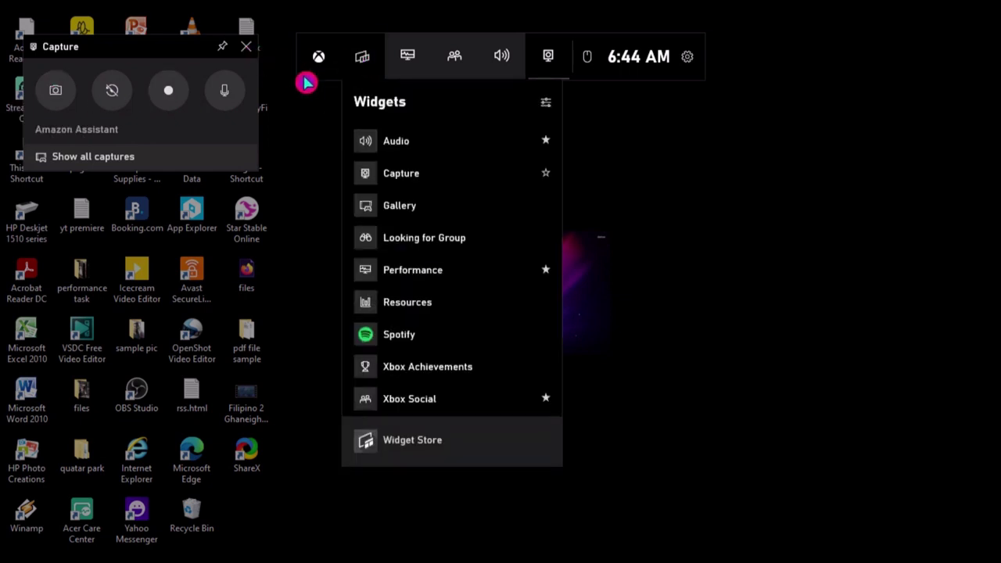
{"action": "left_click", "coordinate": [415, 211]}
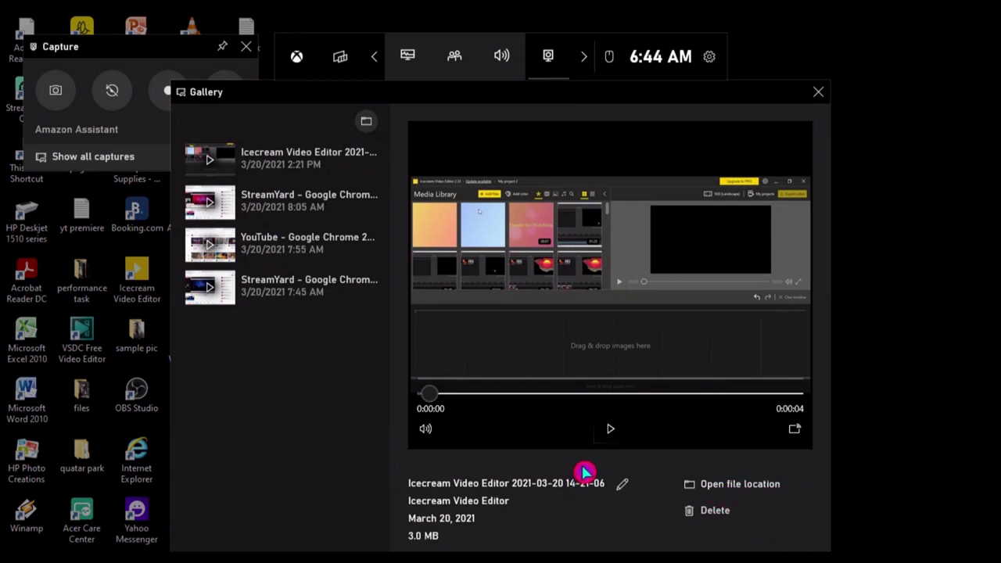
{"action": "left_click", "coordinate": [612, 429]}
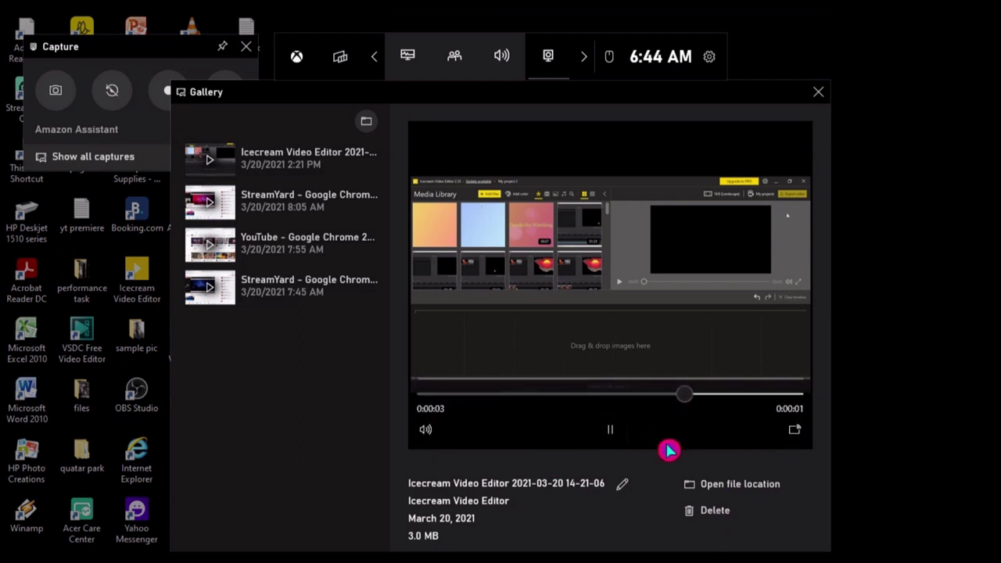
View the recording's file location in the Captures folder, close the folder, and close the Gallery in the reopened Game Bar
{"action": "left_click", "coordinate": [740, 485]}
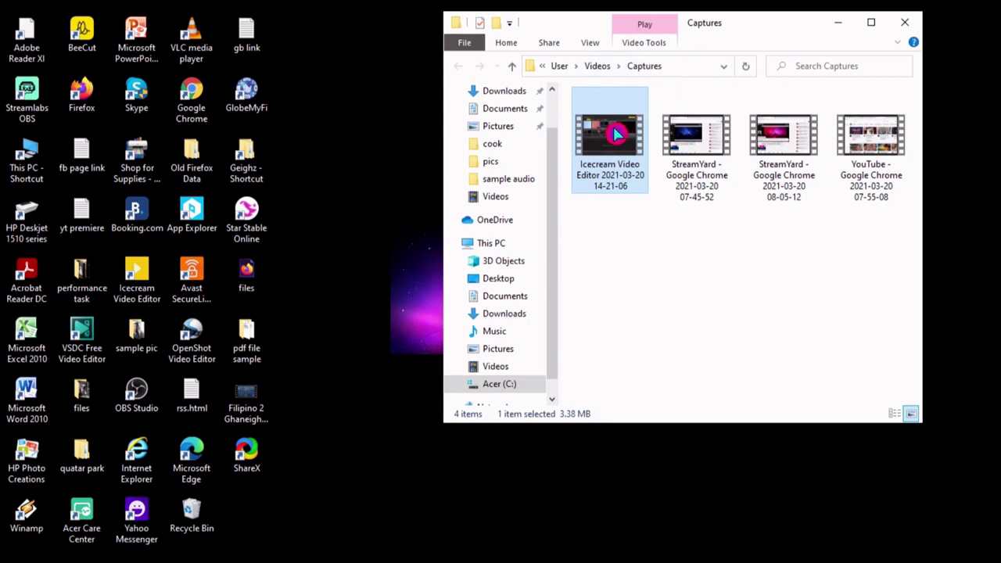
{"action": "left_click", "coordinate": [907, 29]}
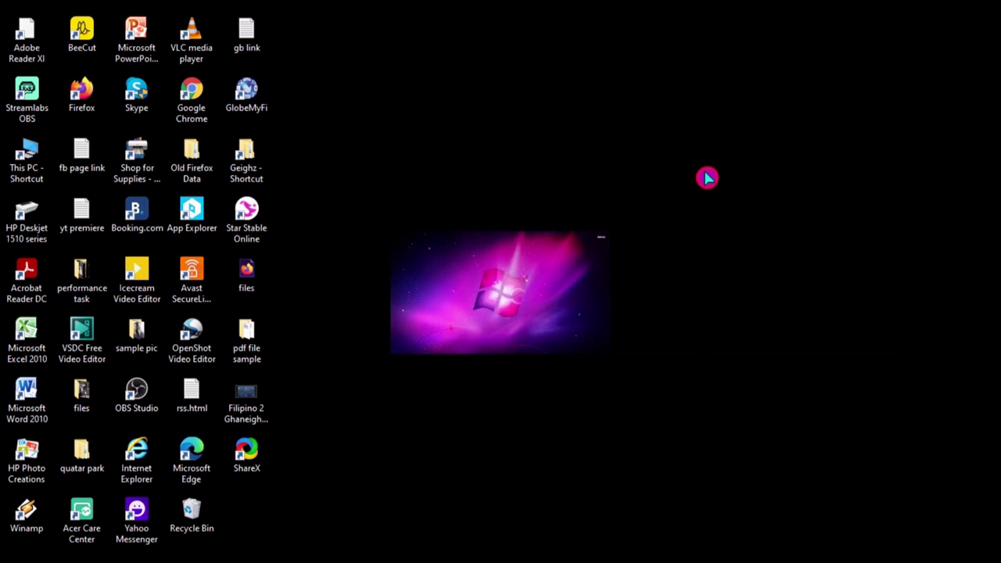
{"action": "key", "text": "super+g"}
{"action": "left_click", "coordinate": [820, 95]}
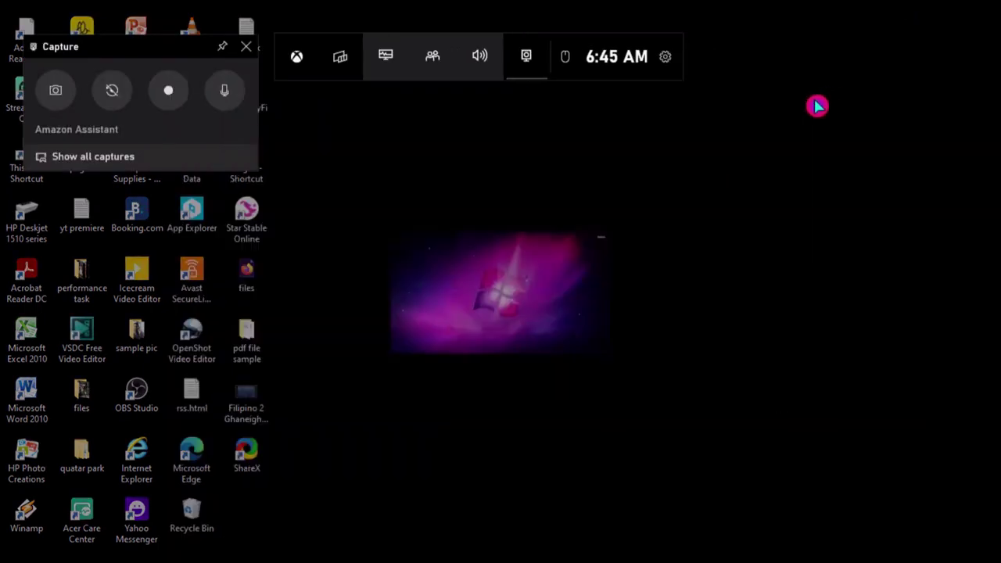
Open the Performance widget from the widget list
{"action": "left_click", "coordinate": [366, 72]}
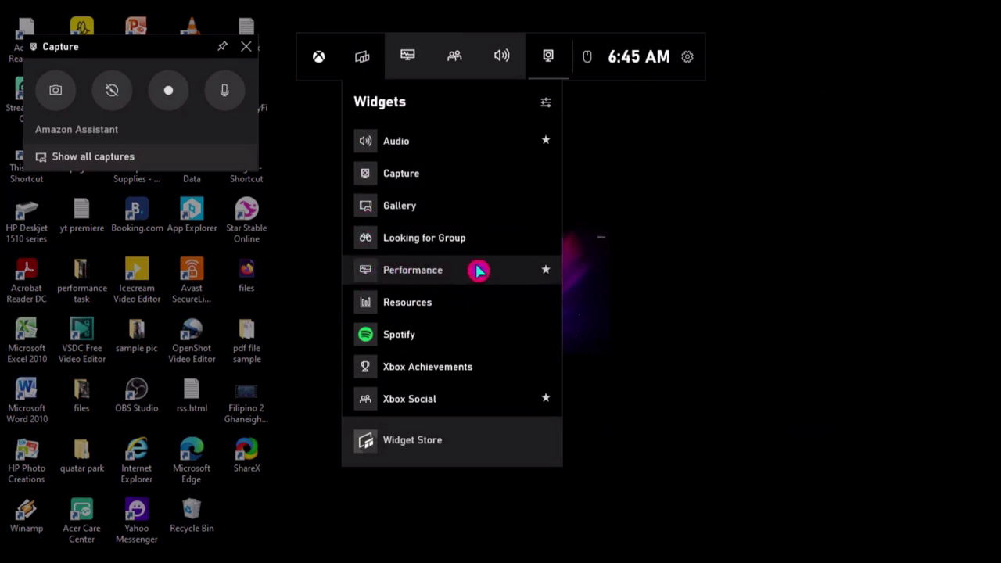
{"action": "left_click", "coordinate": [445, 275]}
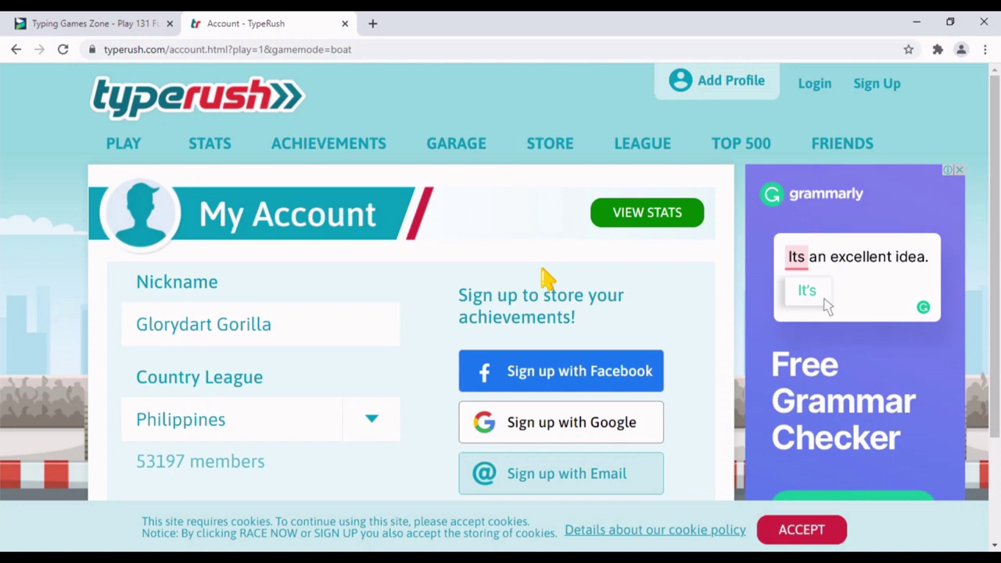
Bring up the Game Bar overlay over the TypeRush account page in Chrome
{"action": "key", "text": "super+g"}
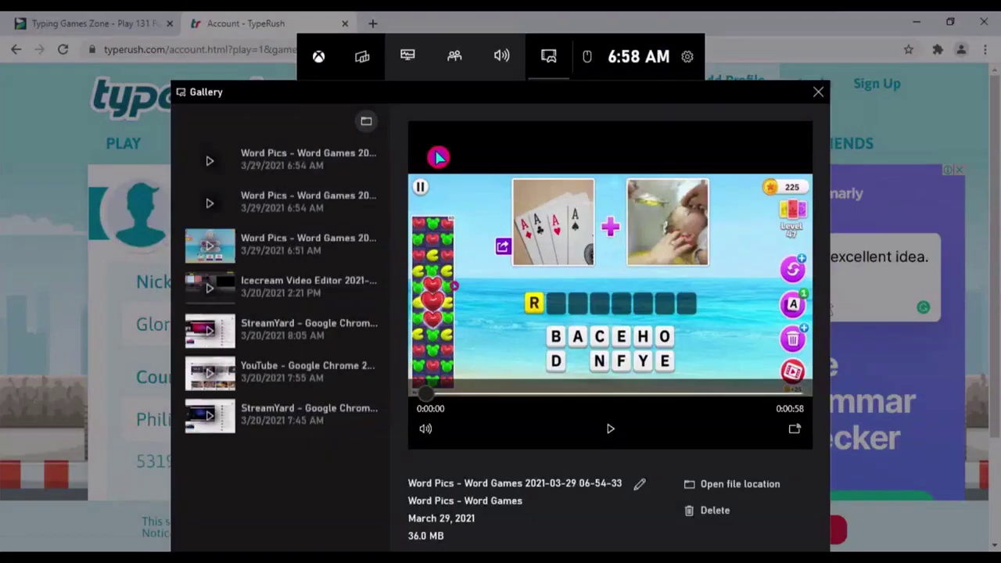
Close the Gallery and use the Capture widget to start a screen recording of the TypeRush page in Chrome
{"action": "left_click", "coordinate": [819, 94]}
{"action": "left_click", "coordinate": [384, 60]}
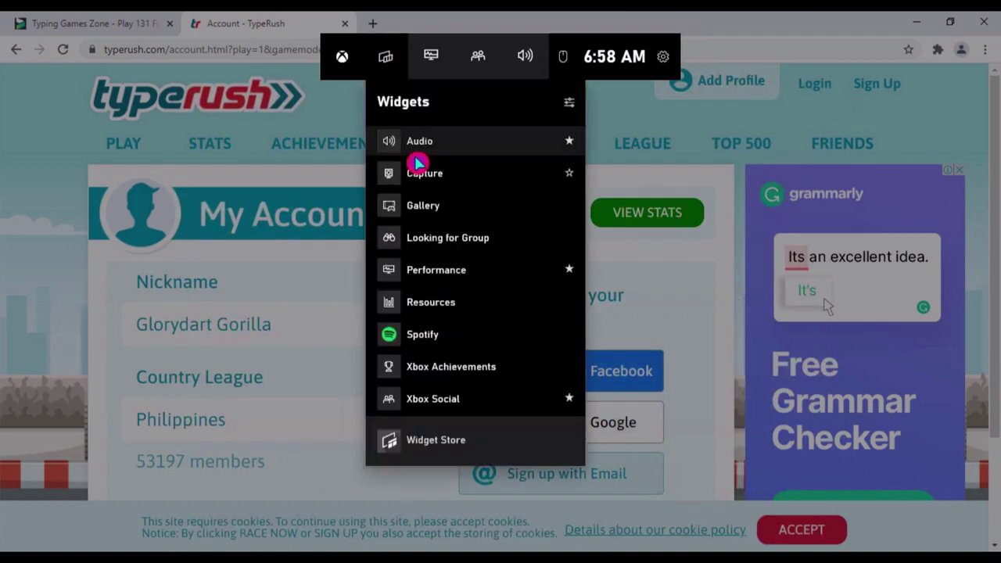
{"action": "left_click", "coordinate": [494, 182]}
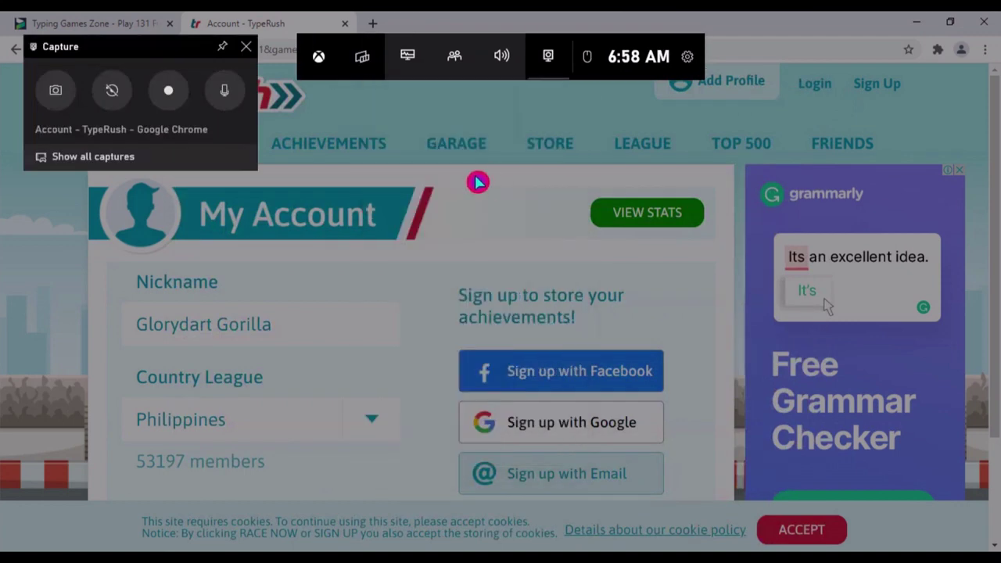
{"action": "left_click", "coordinate": [170, 92]}
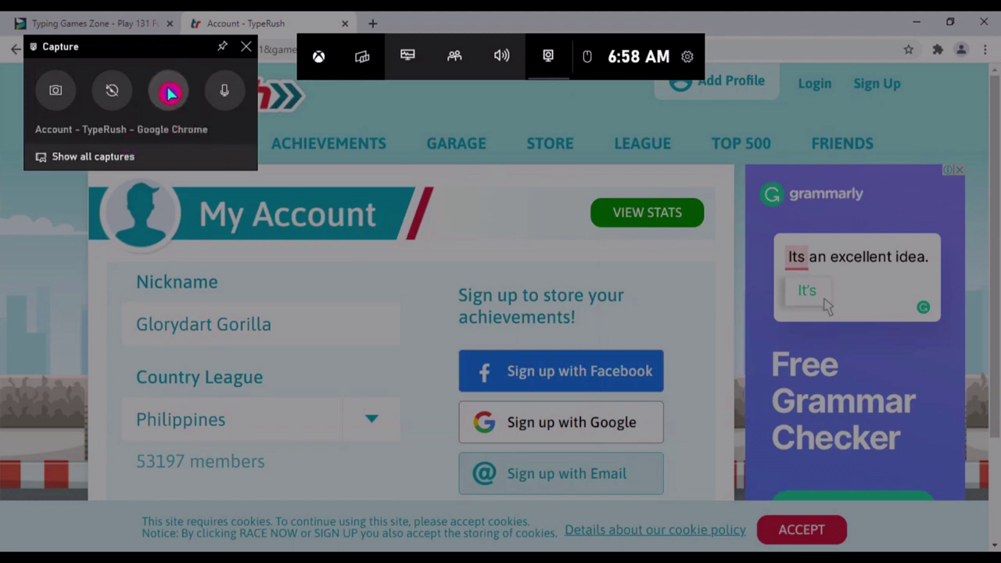
{"action": "left_click", "coordinate": [248, 48]}
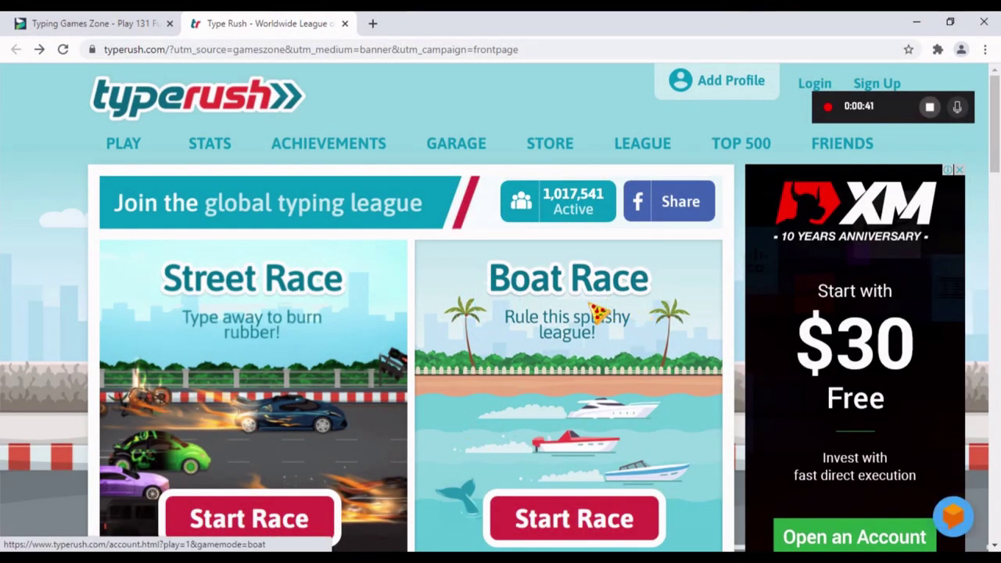
Choose Boat Race on the TypeRush home page and start the race while the screen recording runs
{"action": "left_click", "coordinate": [563, 528]}
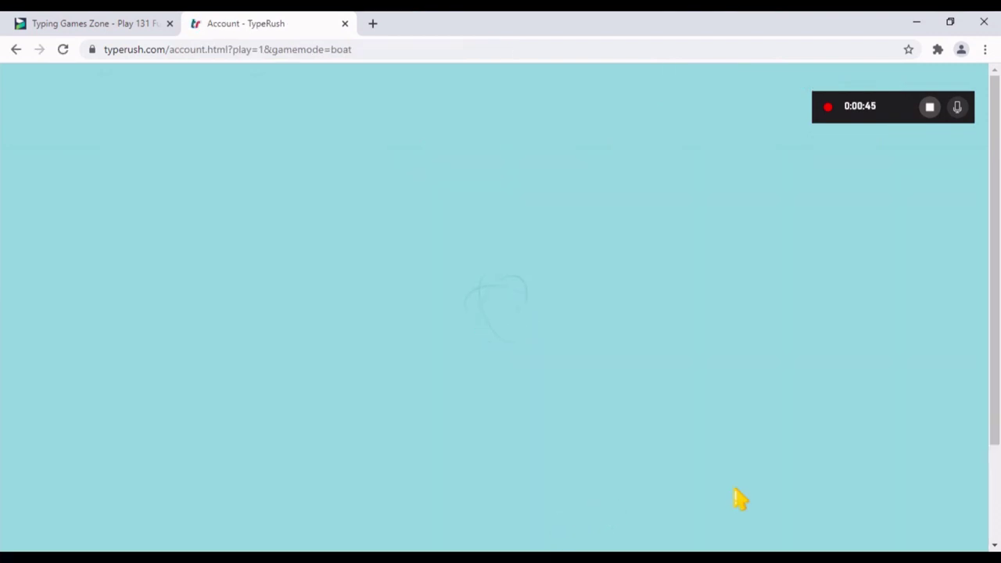
{"action": "scroll", "coordinate": [731, 467], "scroll_direction": "down", "scroll_amount": 2}
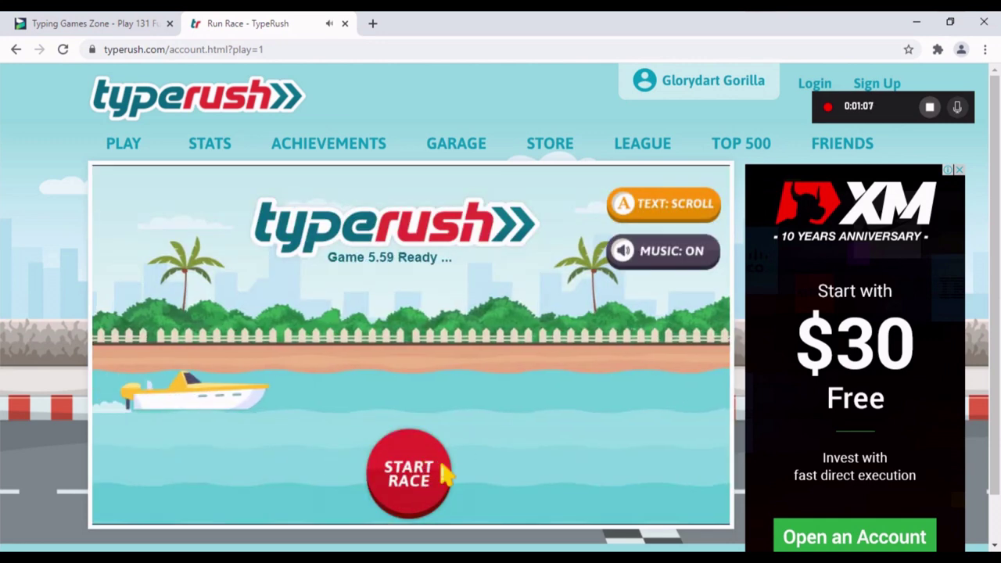
{"action": "left_click", "coordinate": [414, 475]}
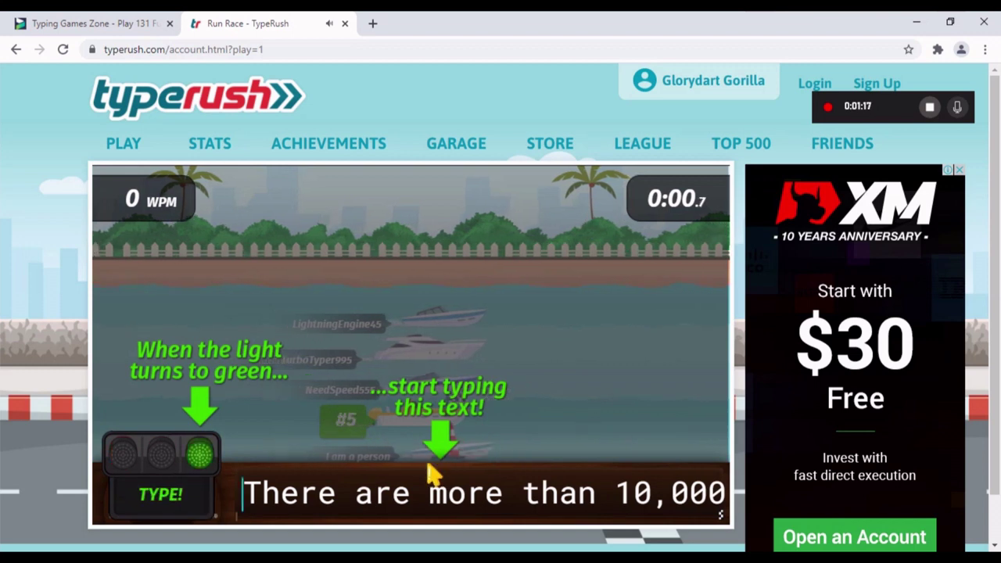
Enter the boat race text beginning "There are more than 10,000 species" in the running game
{"action": "type", "text": "There "}
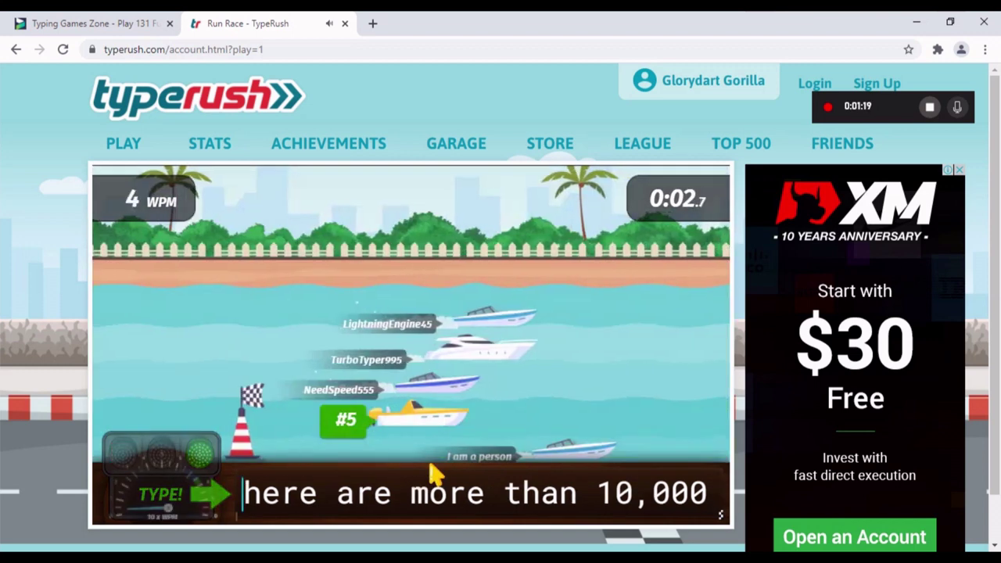
{"action": "type", "text": "are mor"}
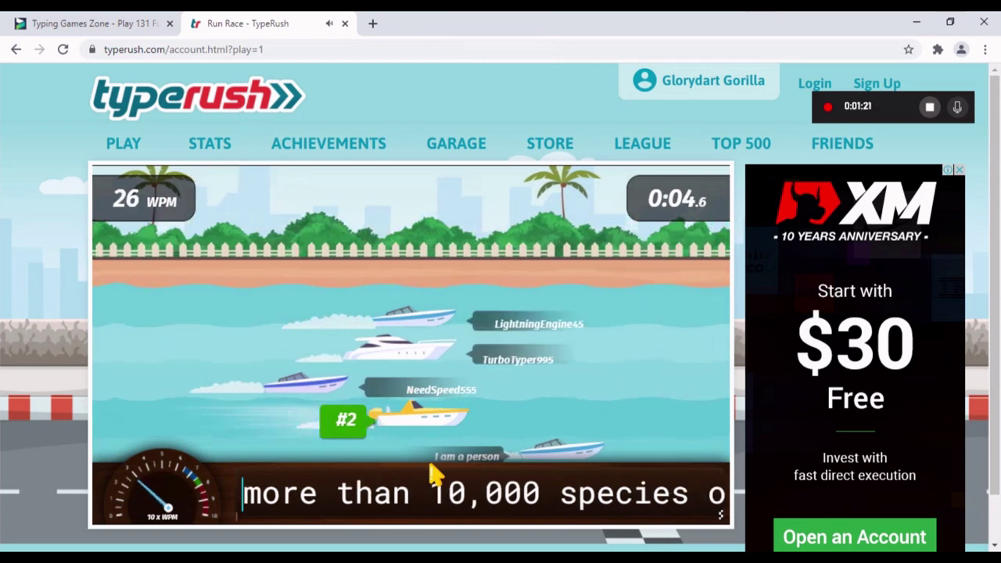
{"action": "type", "text": "e than "}
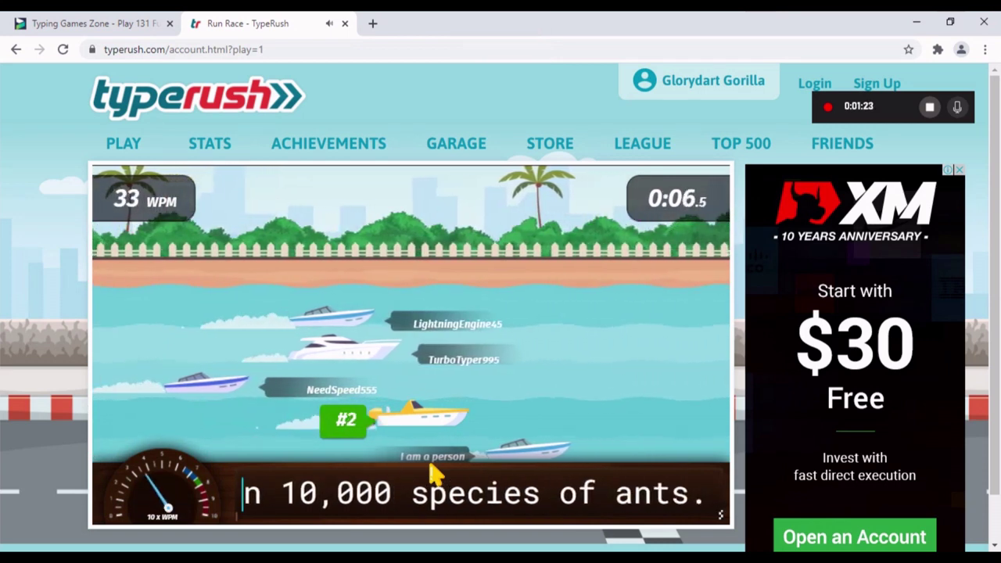
{"action": "type", "text": "10,0"}
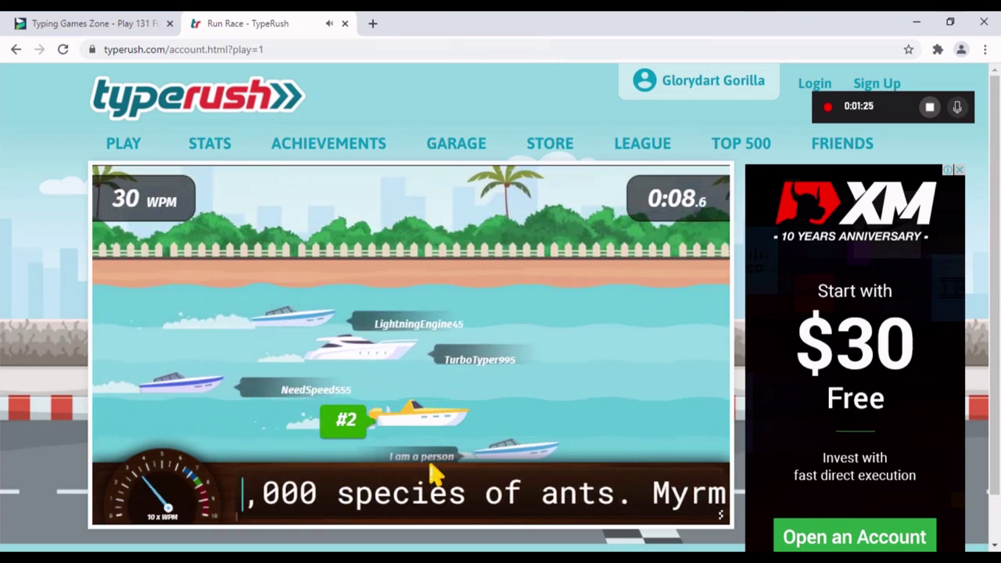
{"action": "type", "text": "00 speci"}
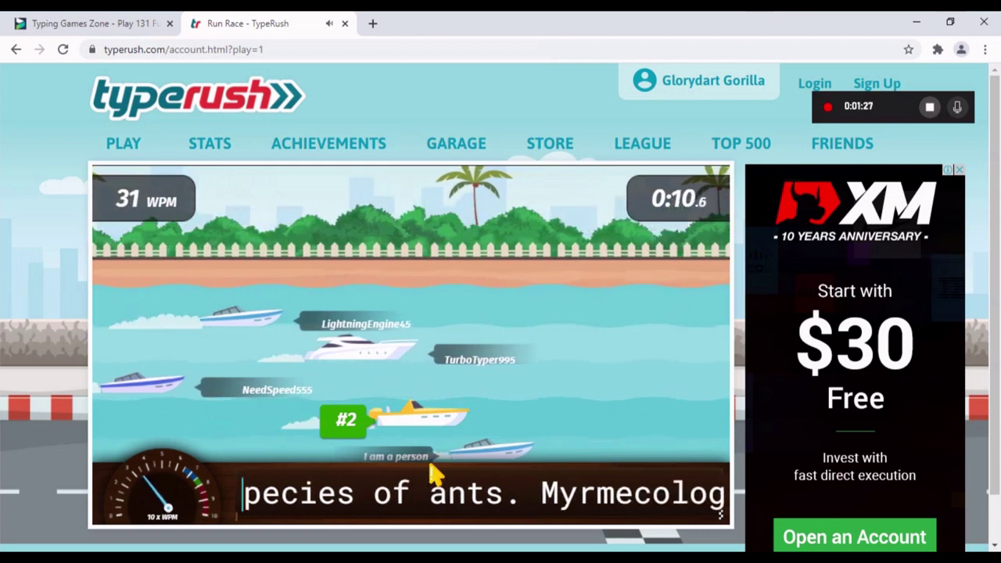